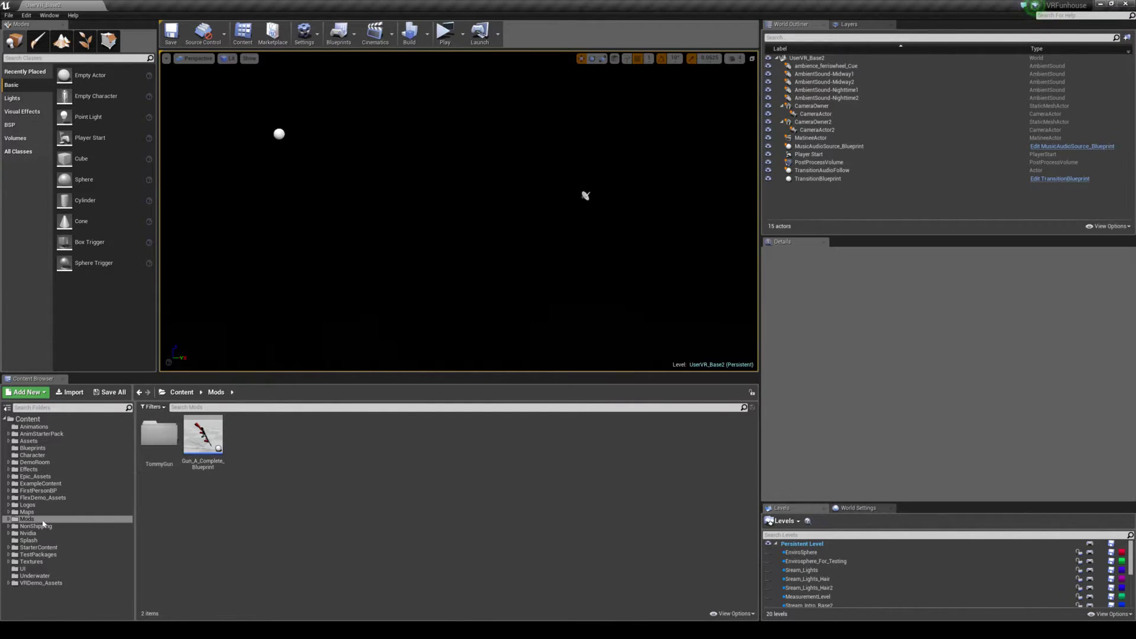
Expand the Mods folder in the content tree to reveal its TommyGun subfolder.
left_click(7, 521)
left_click(7, 520)
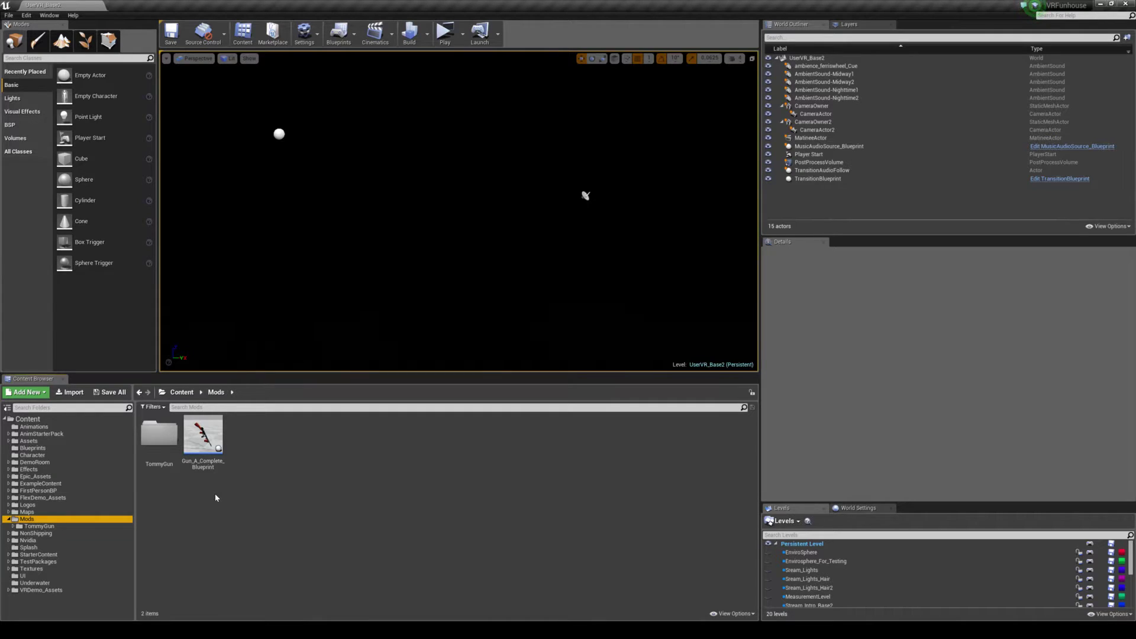
Cook the Mods folder for SteamWorks upload from the File menu.
left_click(215, 494)
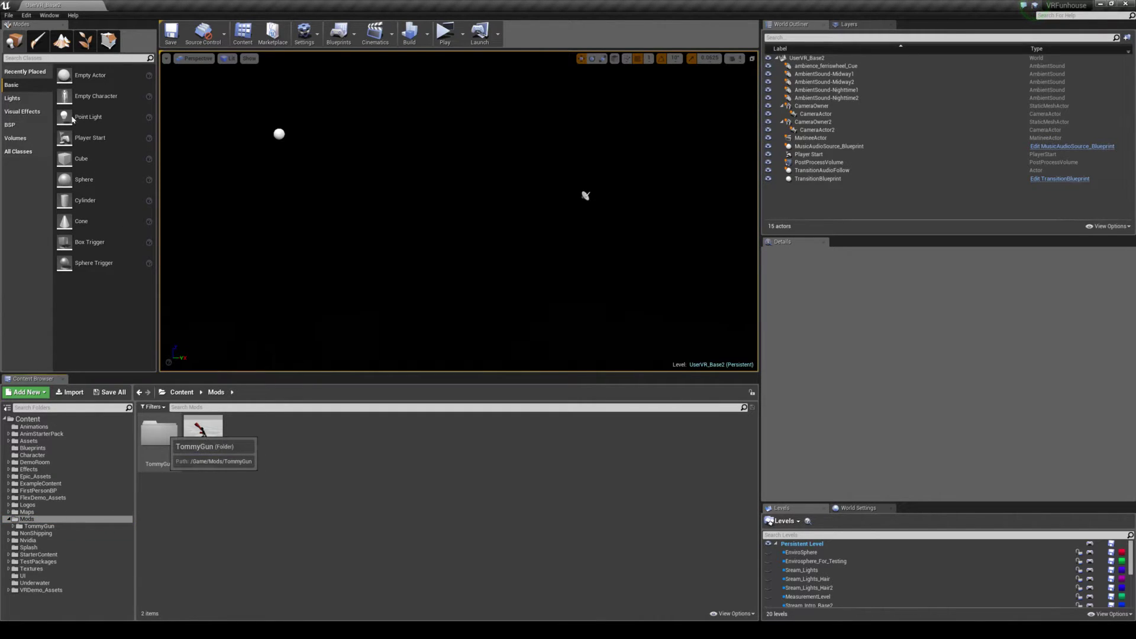
left_click(10, 15)
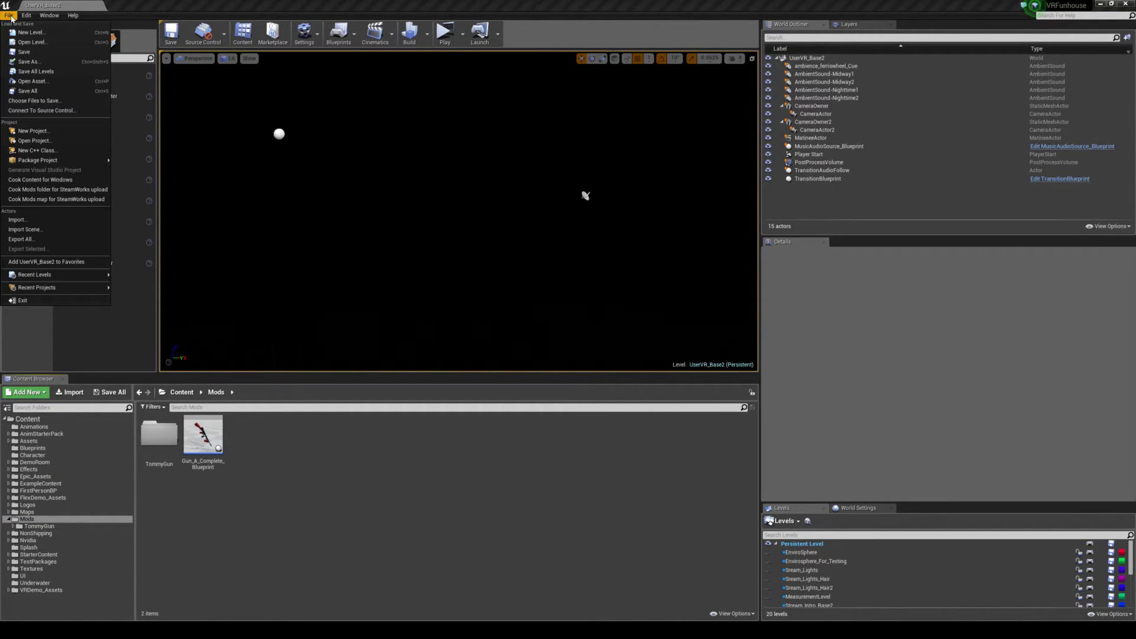
left_click(94, 190)
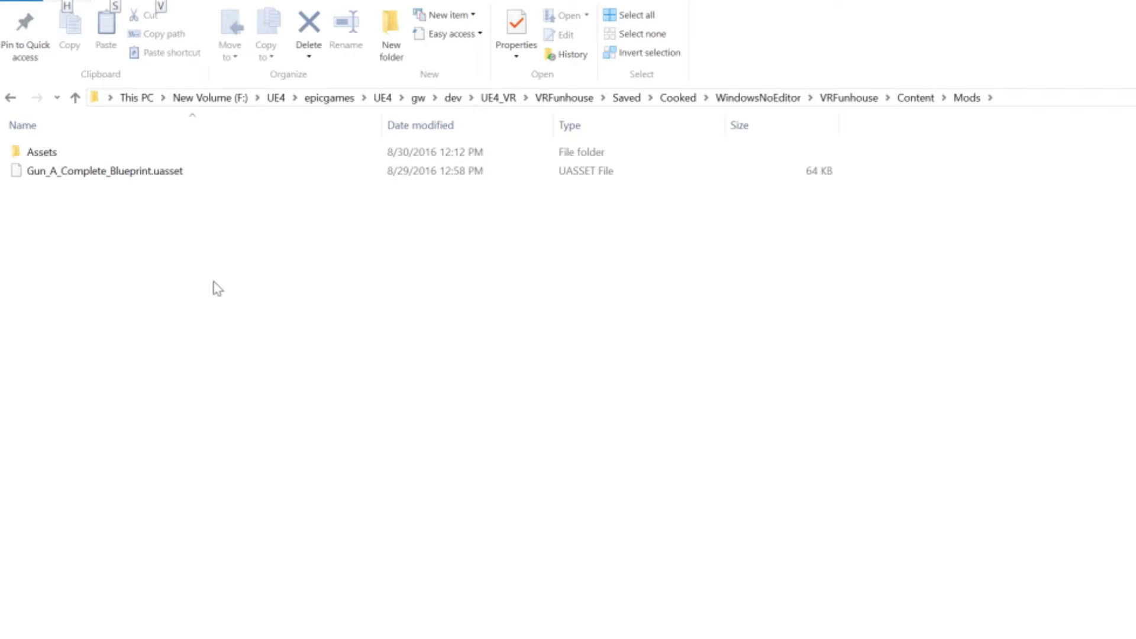
key("Escape")
double_click(168, 157)
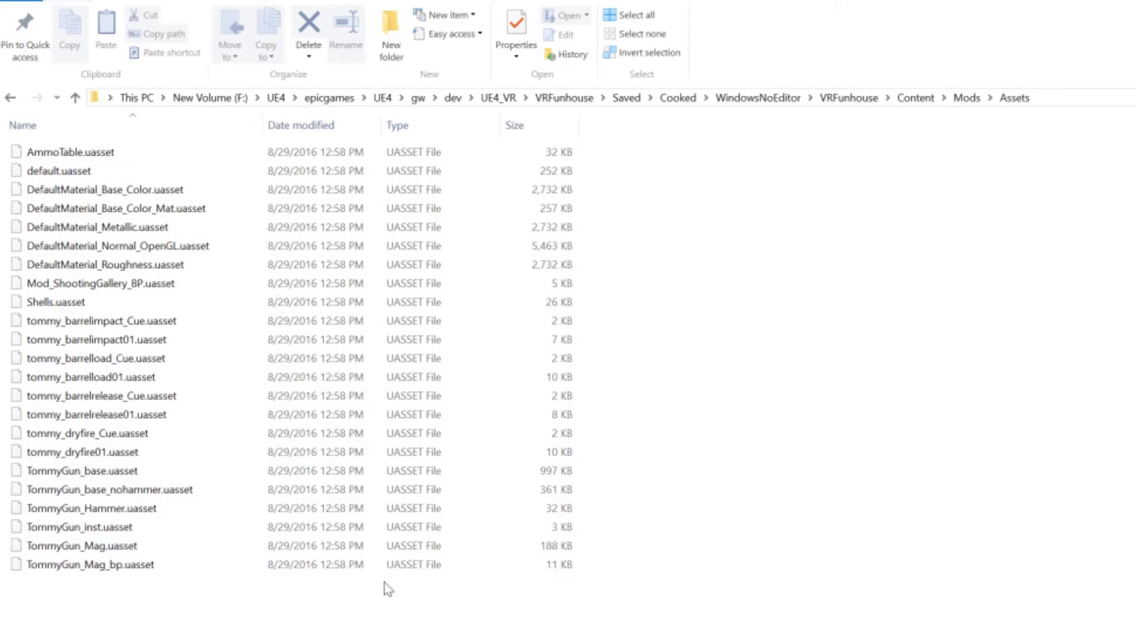
key("alt+Left")
left_click_drag(296, 339, 141, 145)
right_click(153, 149)
left_click(279, 526)
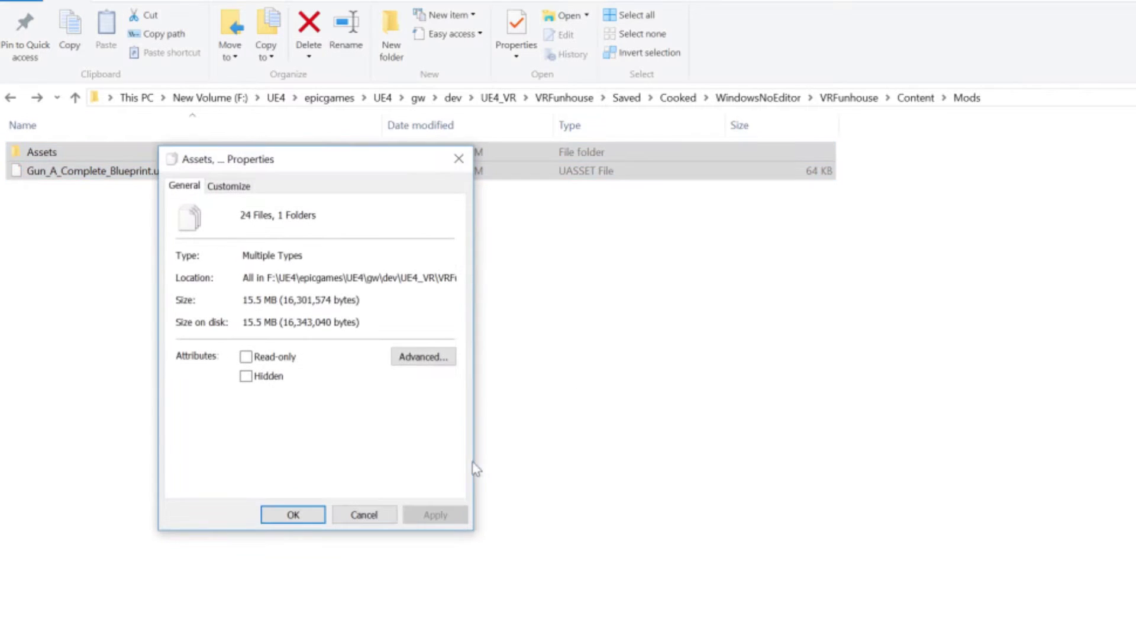
left_click(363, 515)
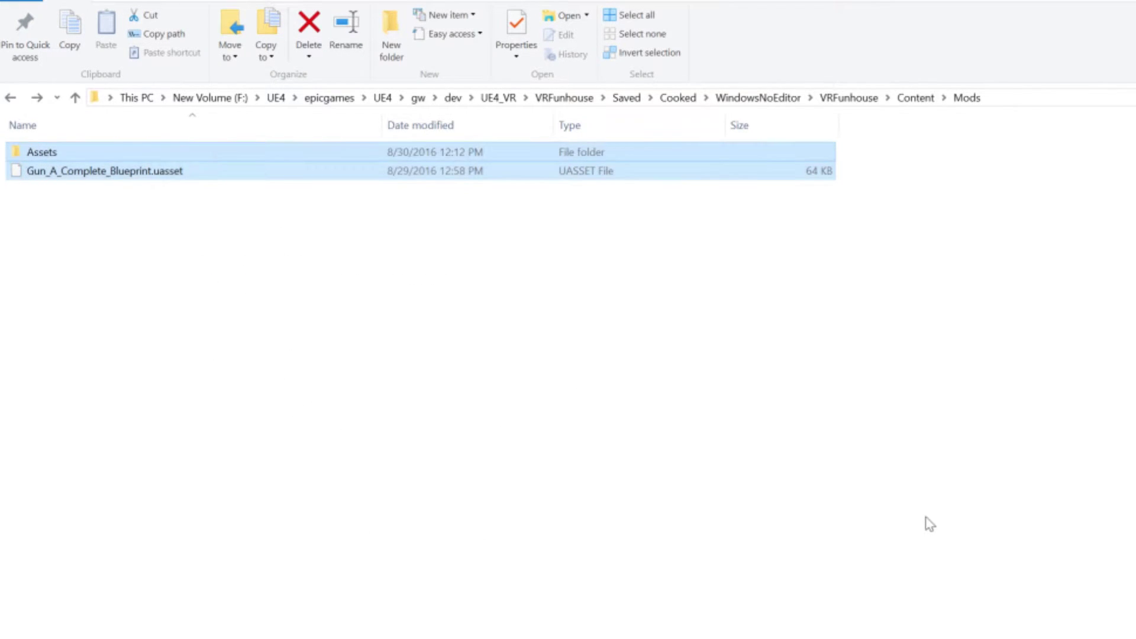
left_click(928, 524)
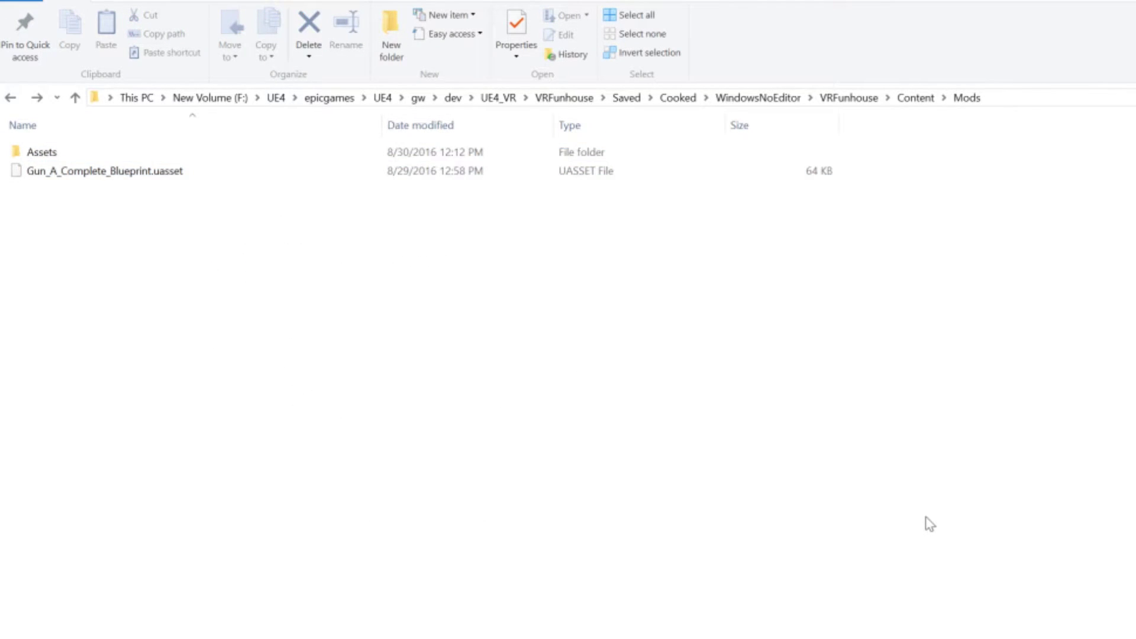
left_click(565, 98)
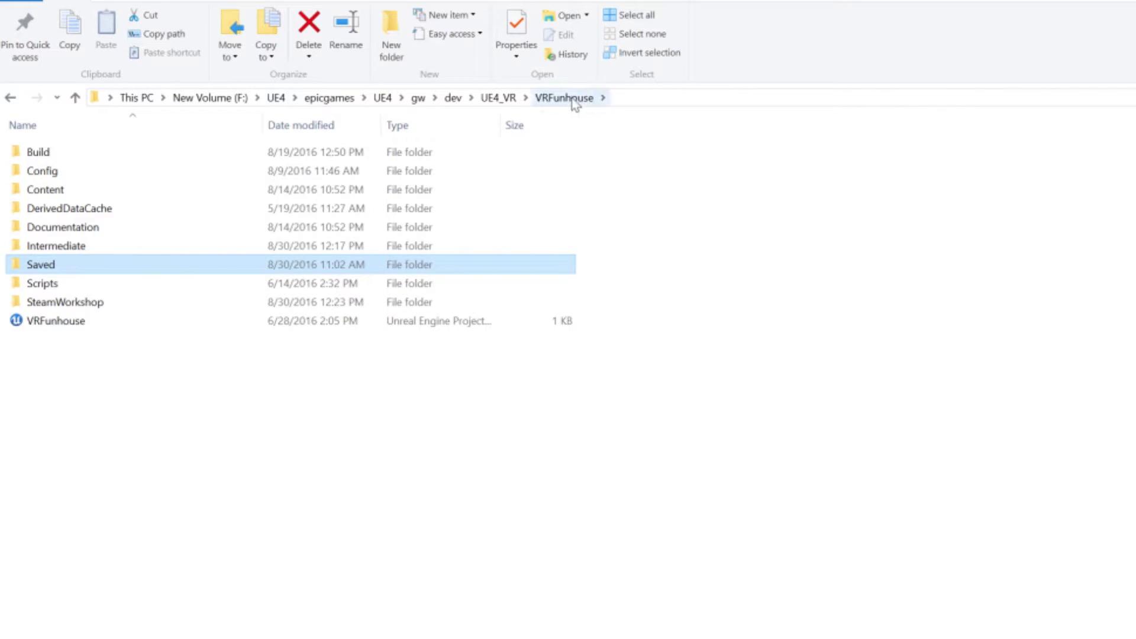
Open the SteamWorkshop folder and inspect the workshop_upload batch file's context menu without choosing anything.
double_click(177, 303)
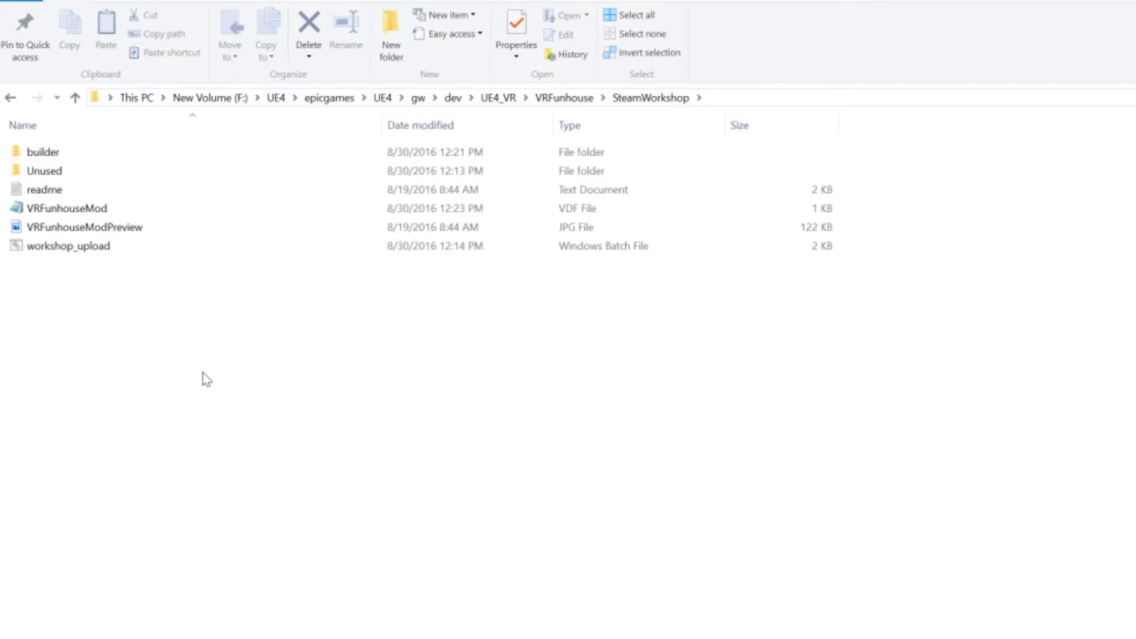
left_click(107, 247)
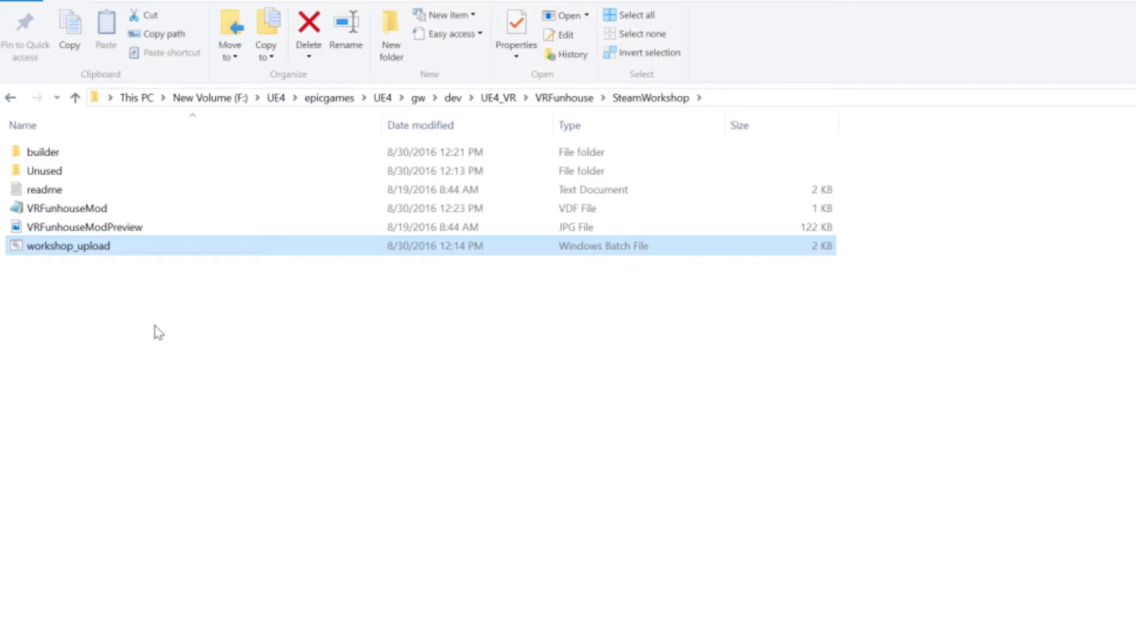
right_click(72, 245)
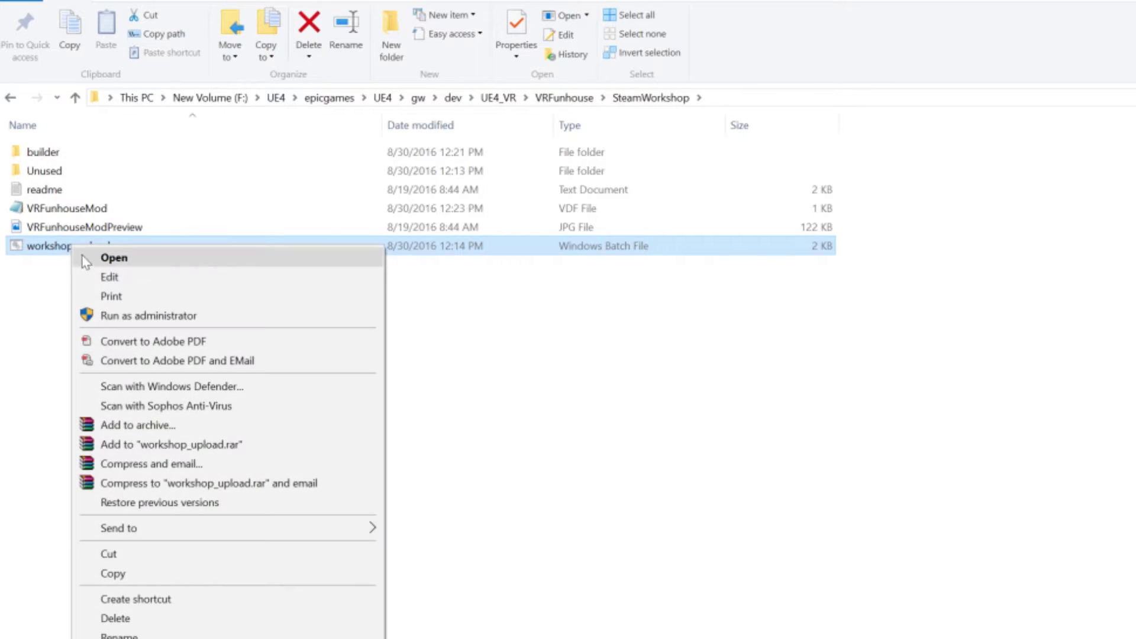
left_click(856, 412)
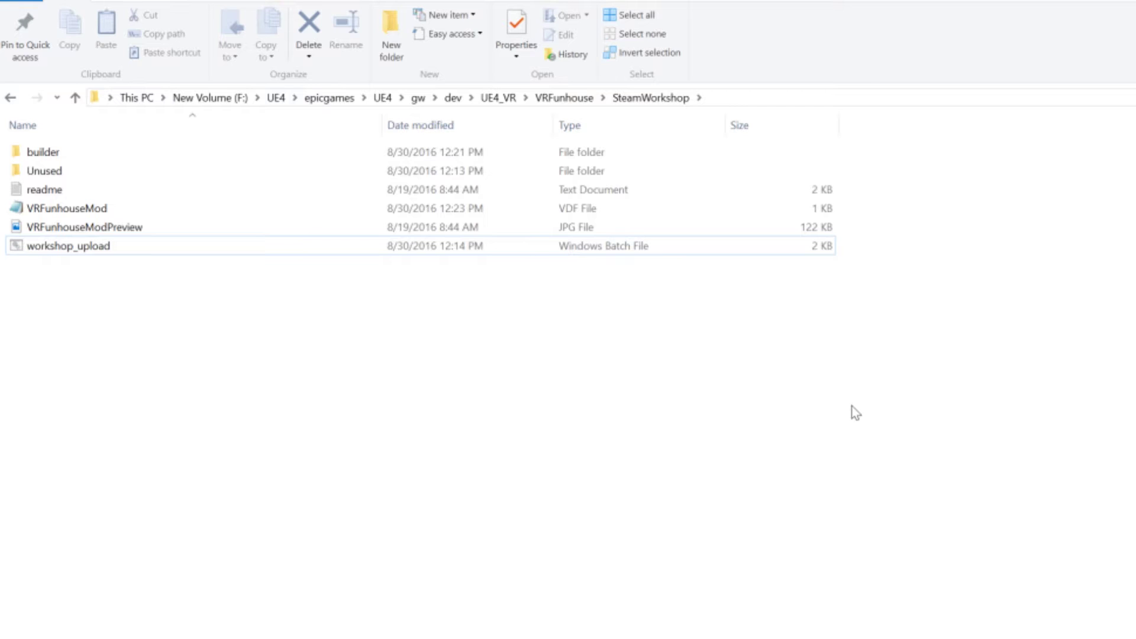
left_click(182, 225)
right_click(202, 232)
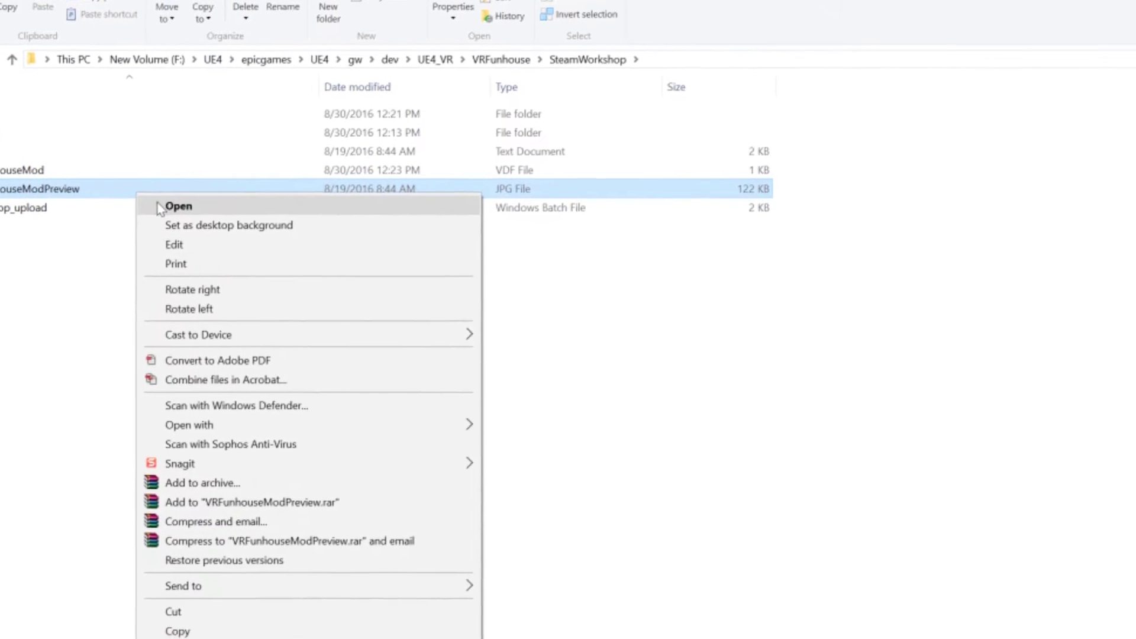
left_click(214, 245)
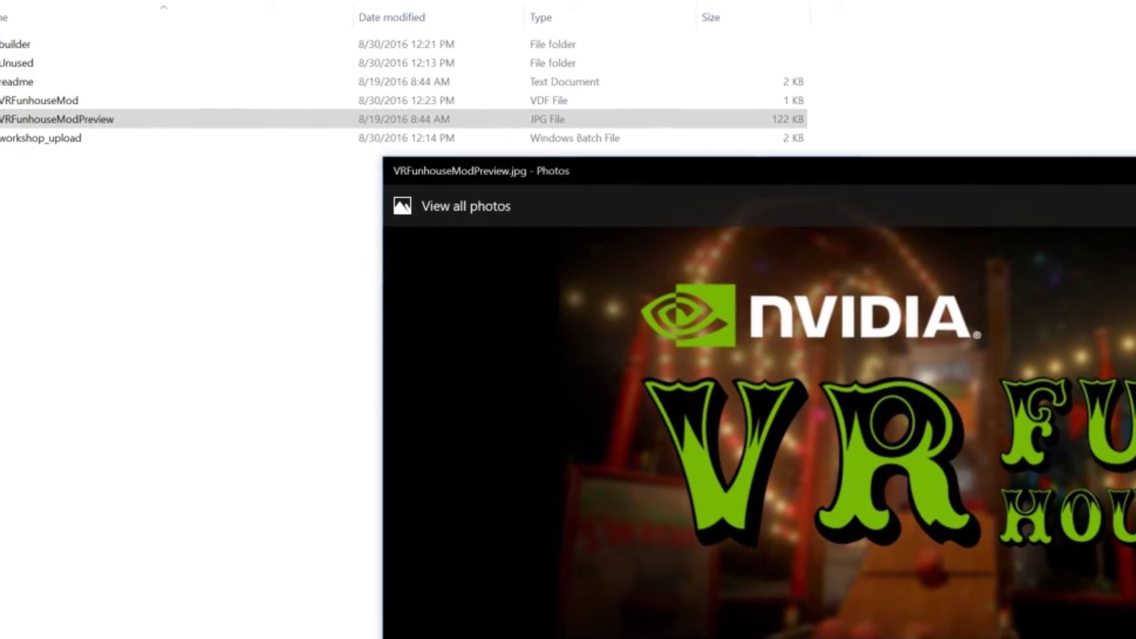
key("alt+F4")
Open VRFunhouseMod.vdf for editing in Notepad and move its window to the right.
left_click(430, 106)
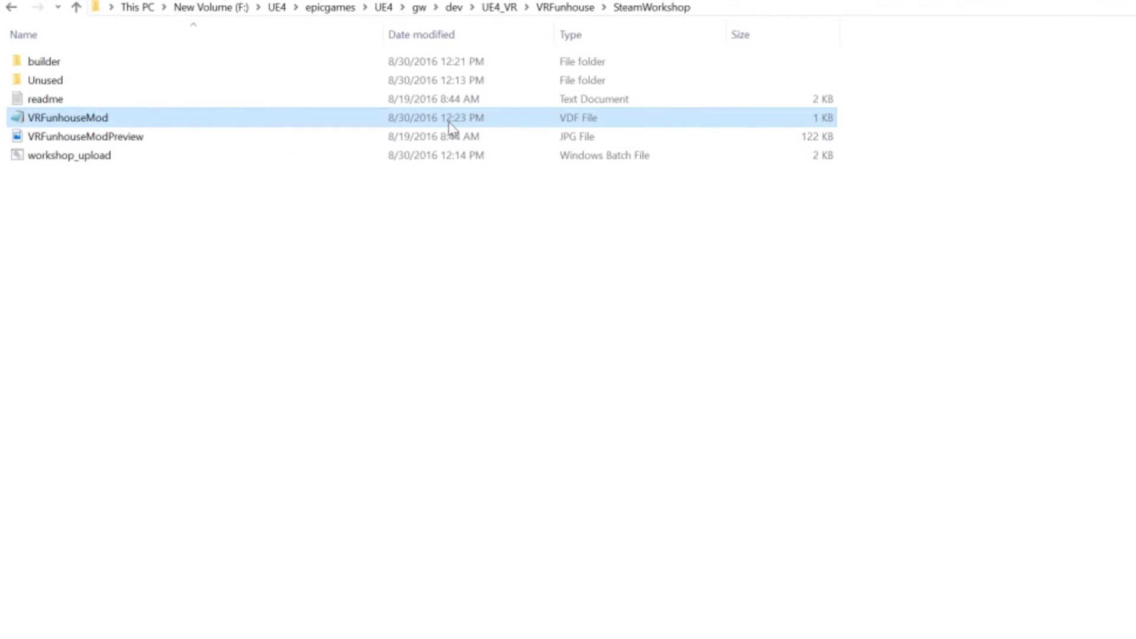
right_click(428, 109)
left_click(493, 166)
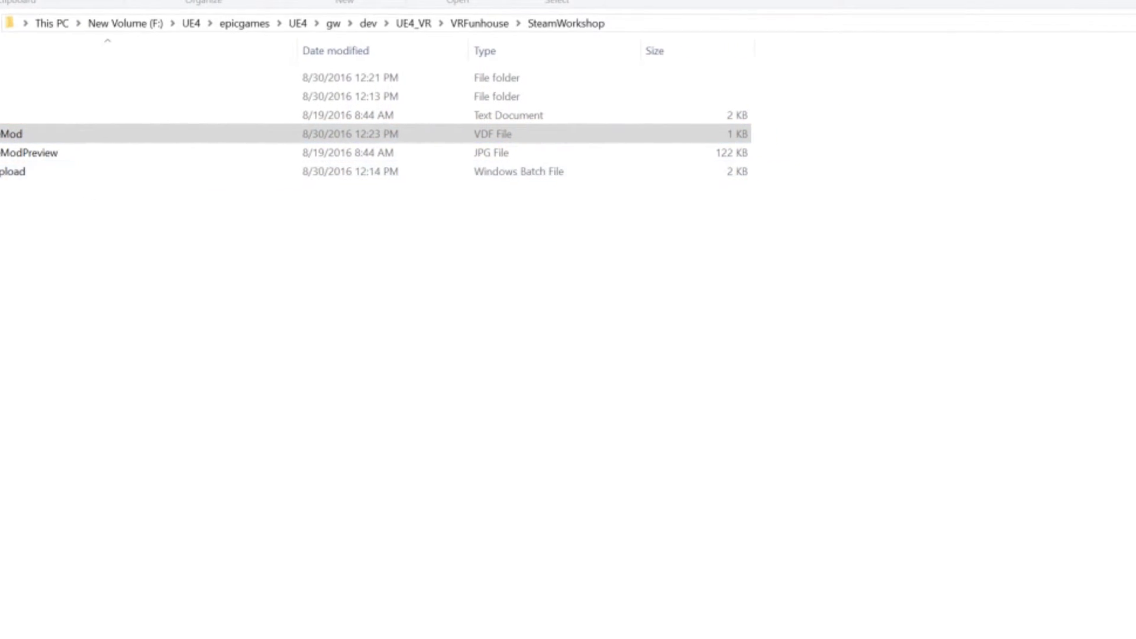
left_click_drag(721, 41, 1135, 101)
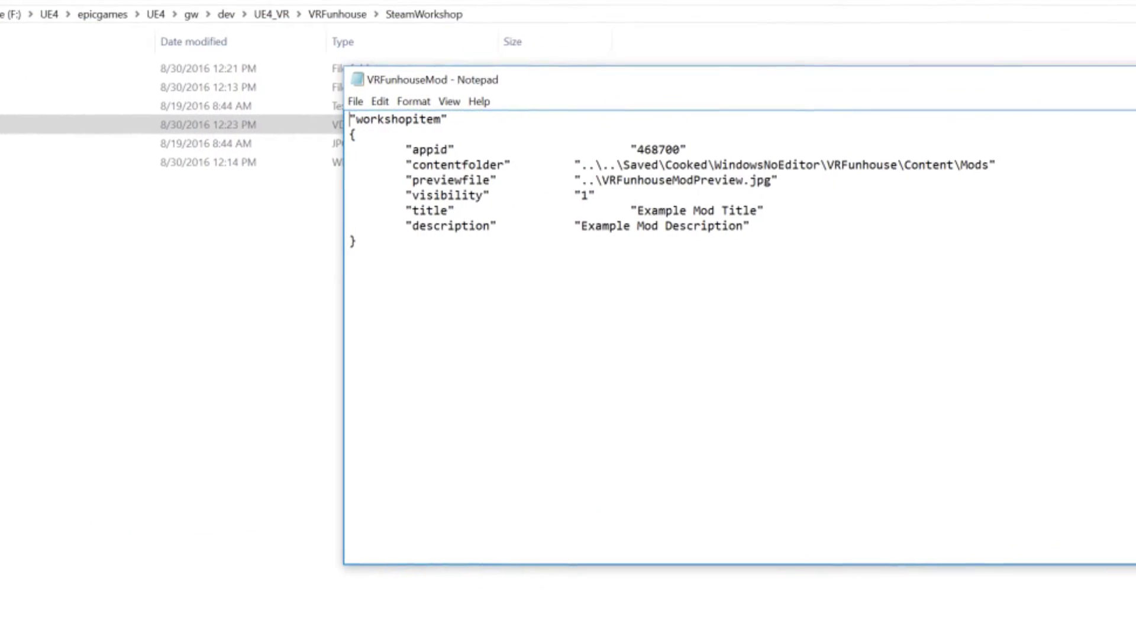
Review the appid 468700, cooked content folder path, preview image name and visibility value 1.
left_click_drag(649, 147, 602, 146)
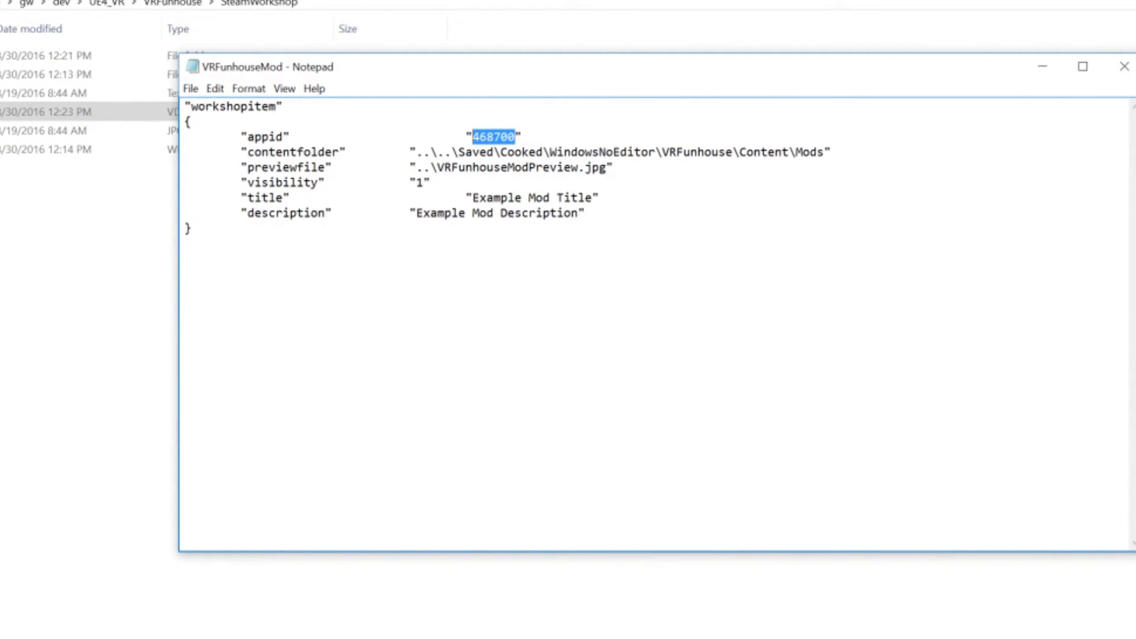
left_click_drag(543, 152, 494, 152)
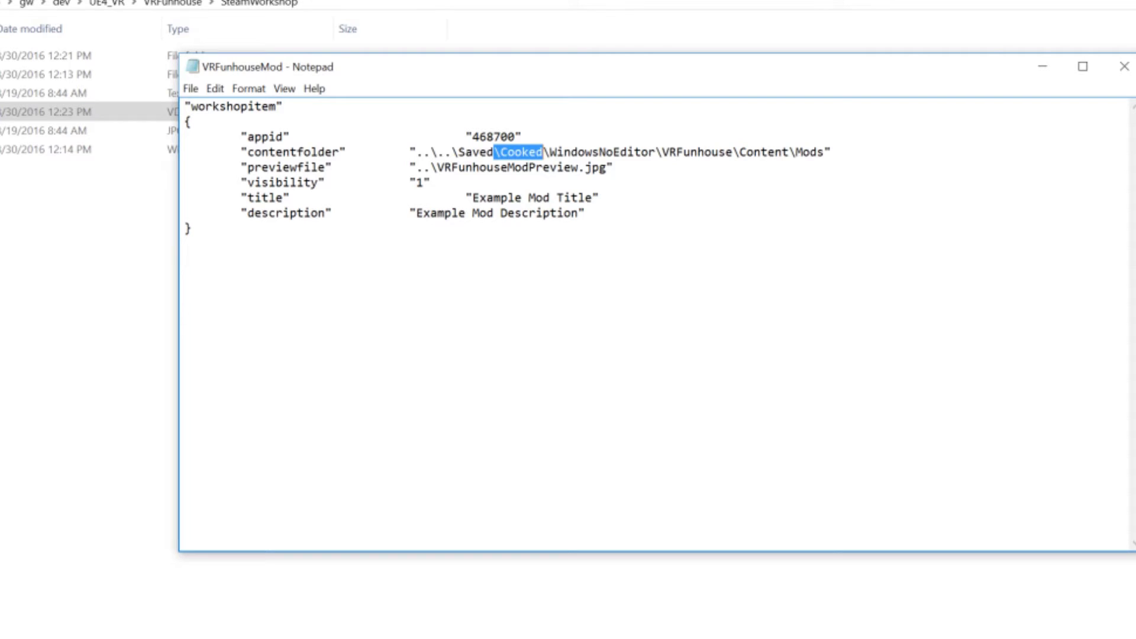
left_click_drag(818, 152, 458, 152)
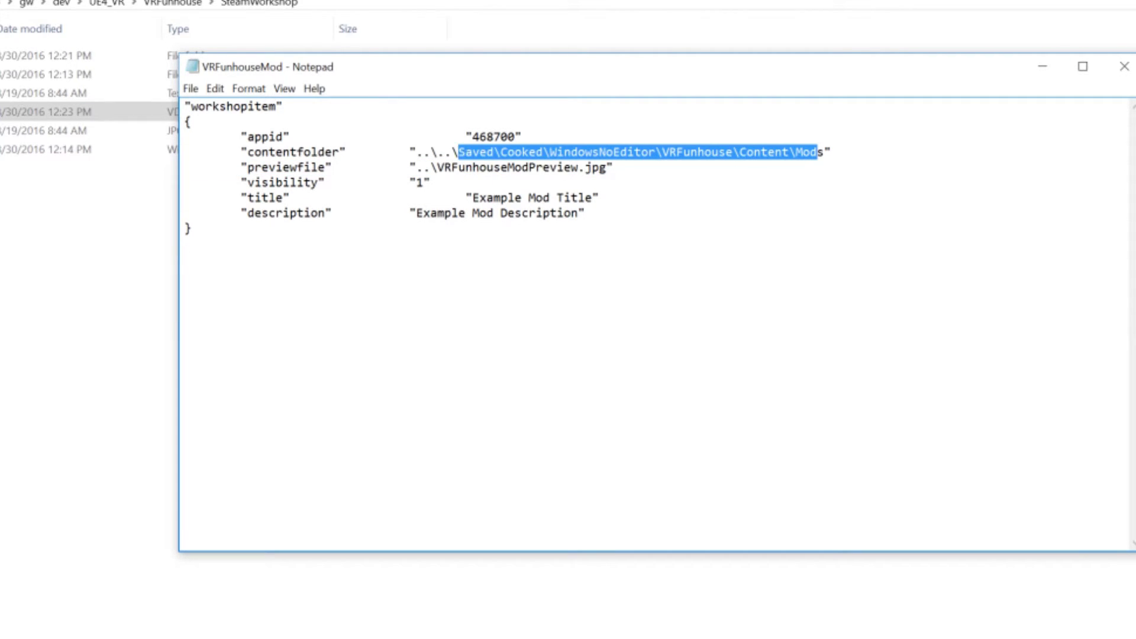
left_click(803, 152)
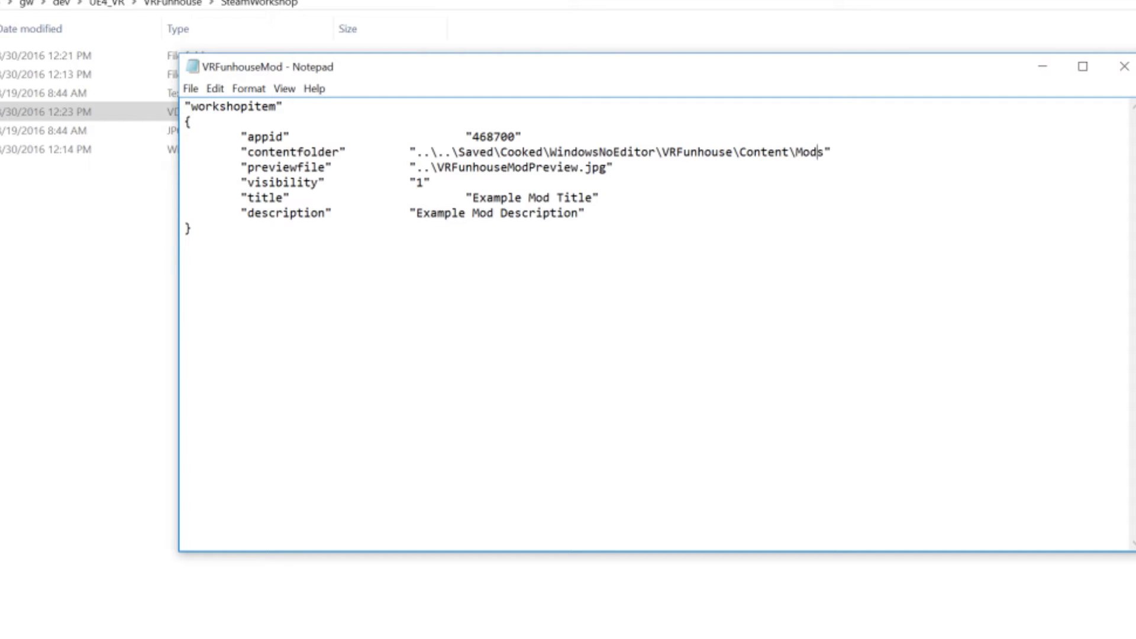
left_click_drag(436, 168, 613, 168)
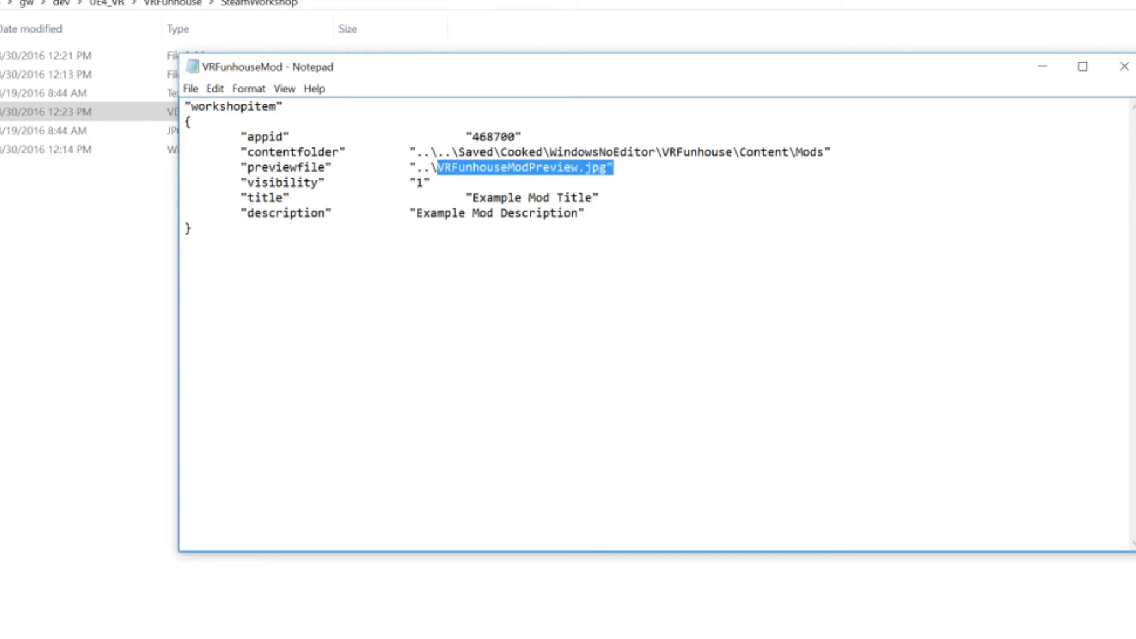
left_click(614, 167)
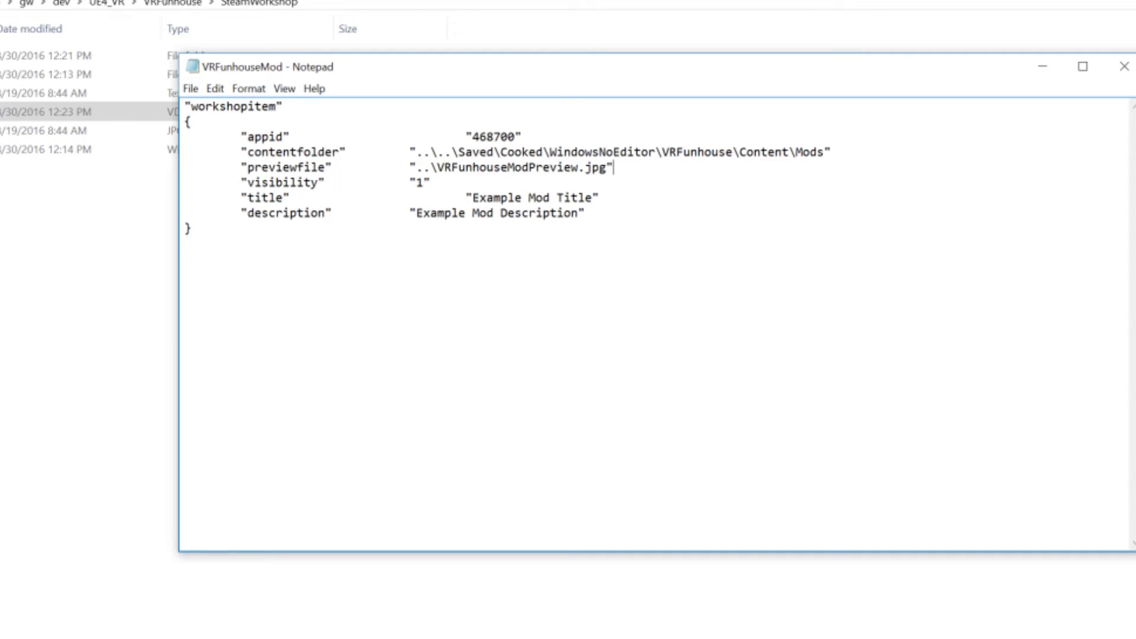
key("Down")
key("shift+Left")
key("shift+Left")
key("shift+Left")
Set the title to 'TommyGunSuperdupermod' and description to 'This gun mod rockzorszzz'.
left_click_drag(472, 198, 592, 197)
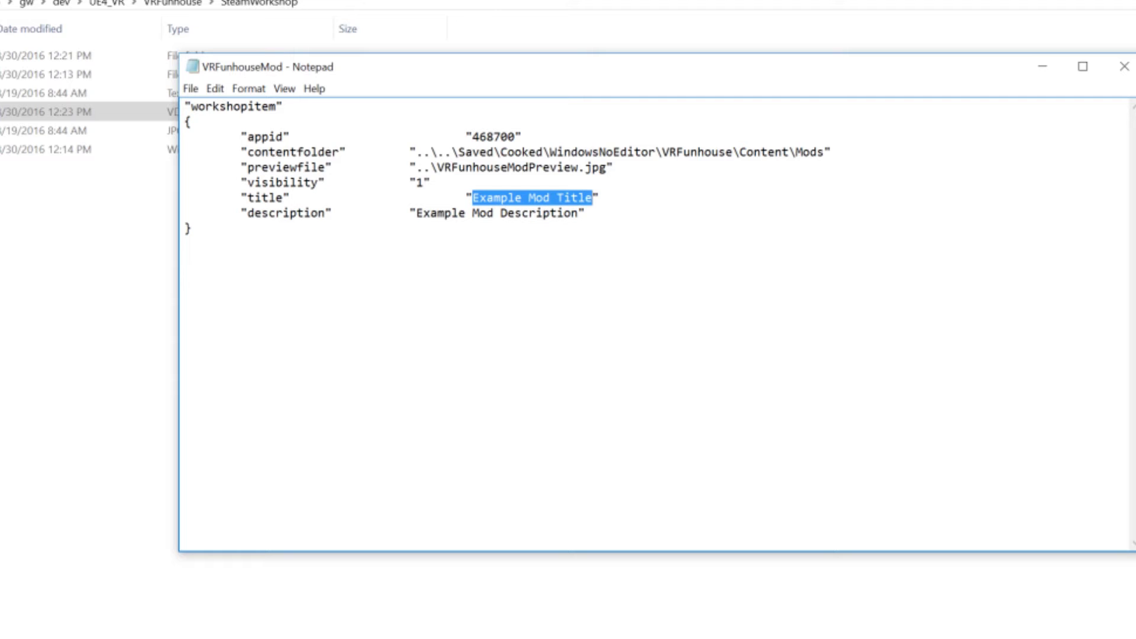
type("TommyGunSu")
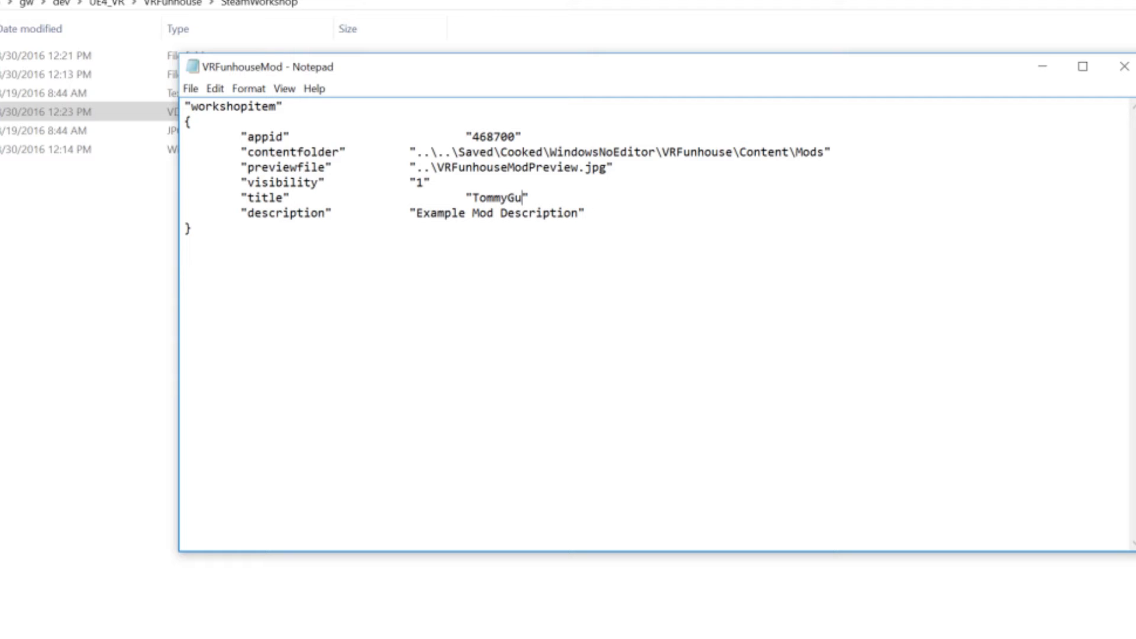
type("perdupermod")
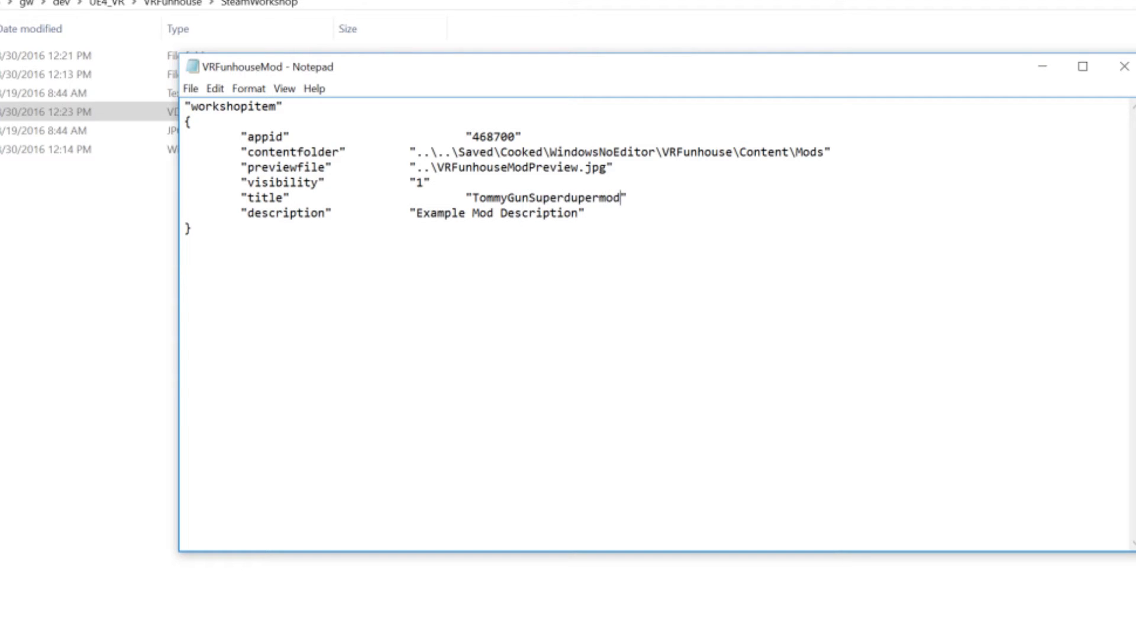
left_click_drag(580, 213, 417, 213)
type("This gun mod ")
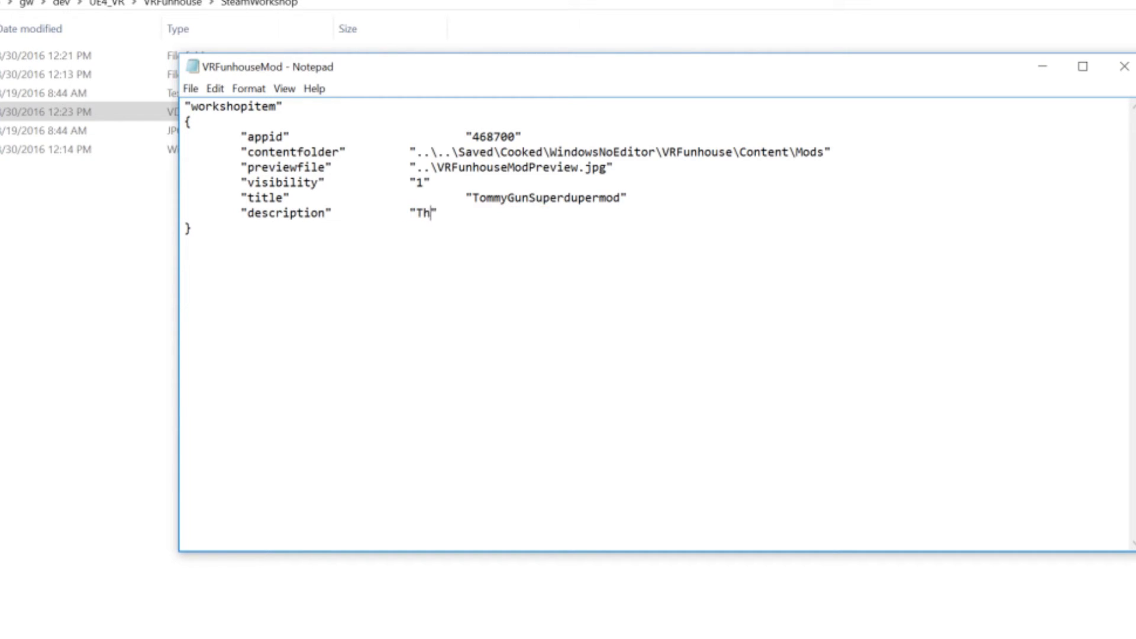
type("rocks")
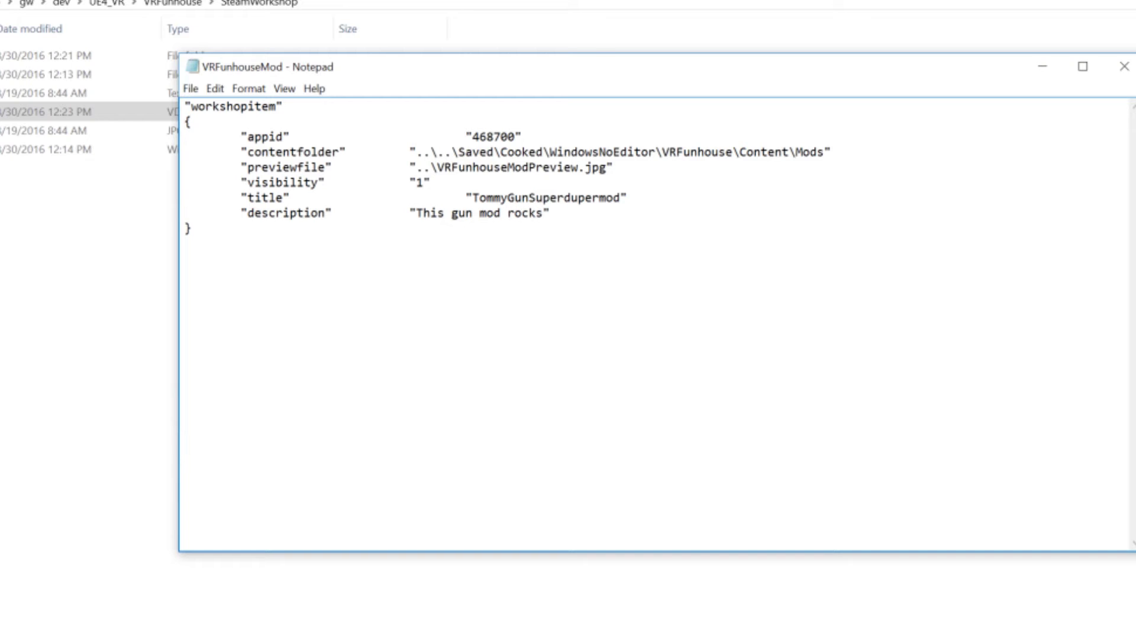
key("BackSpace")
type("zorszzz")
Close Notepad, saving the changes to VRFunhouseMod.vdf.
left_click(1124, 66)
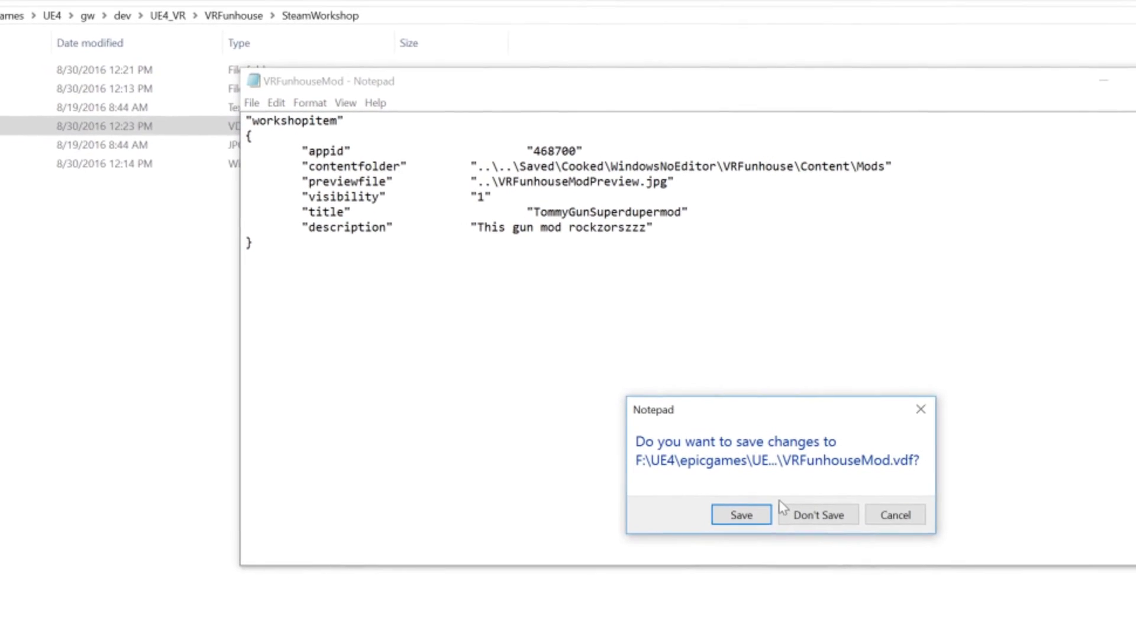
left_click(719, 507)
left_click(3, 194)
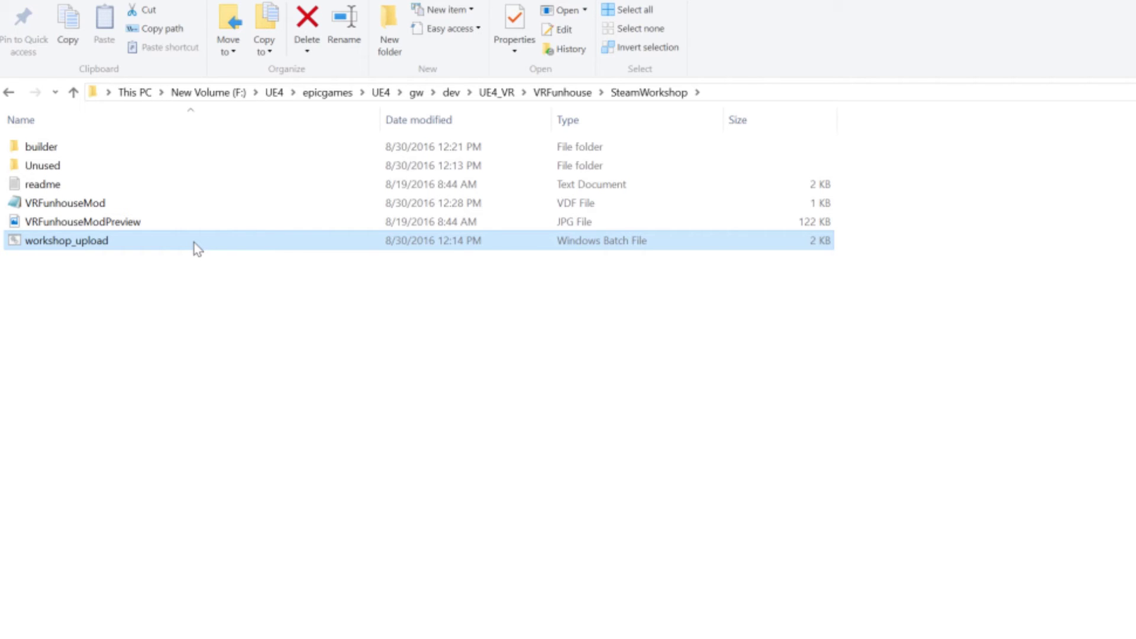
Run workshop_upload.bat to upload TommyGunSuperdupermod to the VR Funhouse Workshop.
double_click(194, 242)
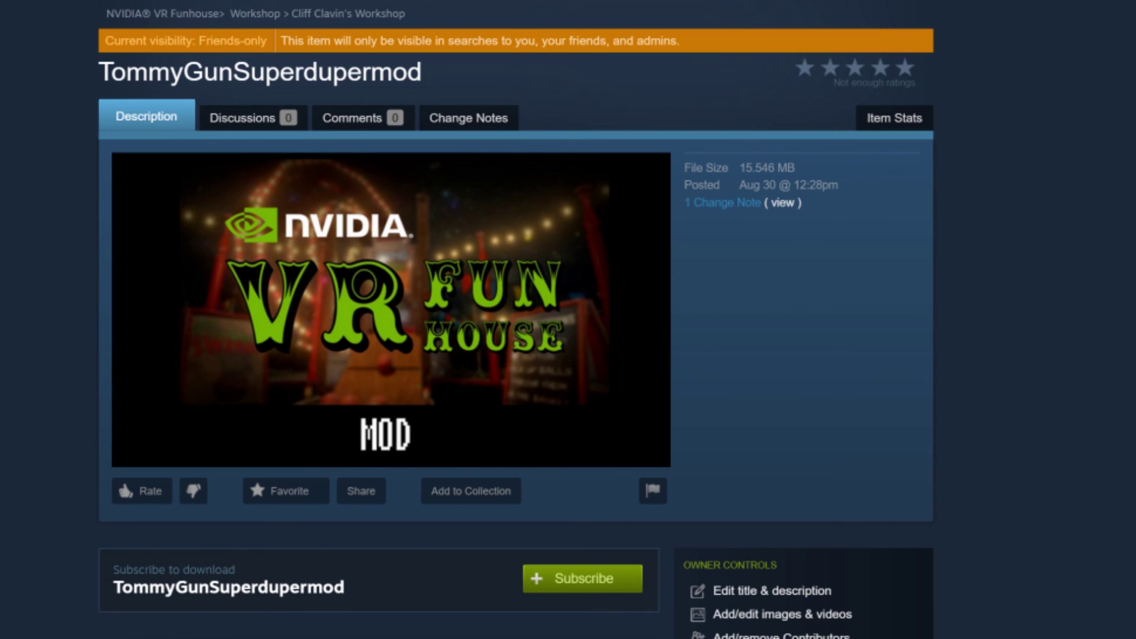
Show the item's change notes, listing the Aug 30 @ 12:28pm update.
left_click(782, 202)
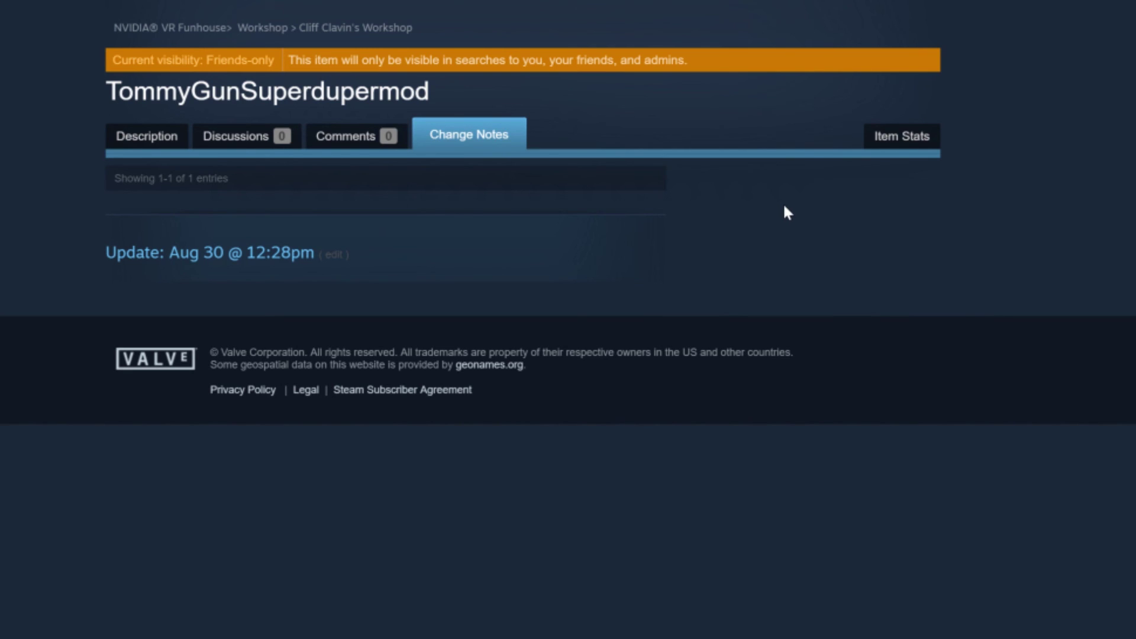